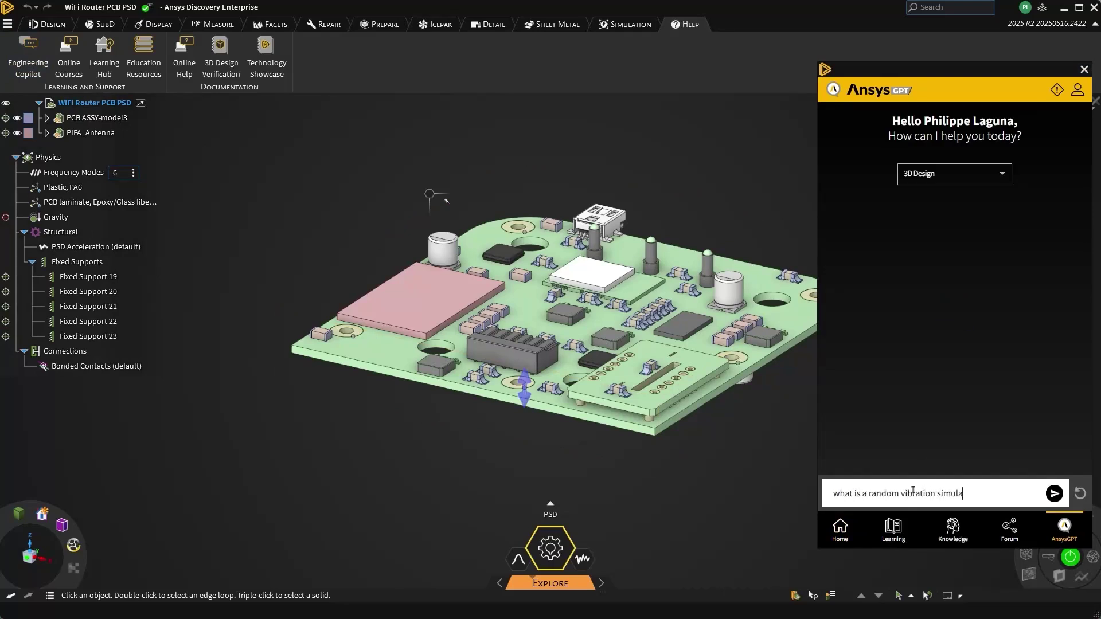
Step: Send the random vibration question to AnsysGPT, then find and read the PSD analysis help page
key("Return")
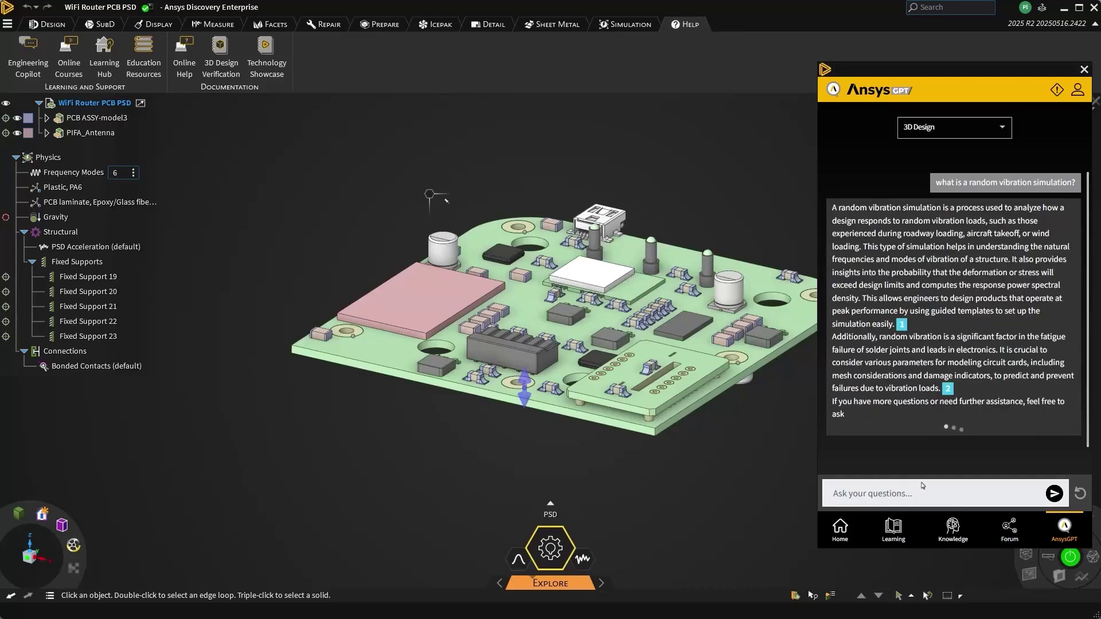
left_click(843, 537)
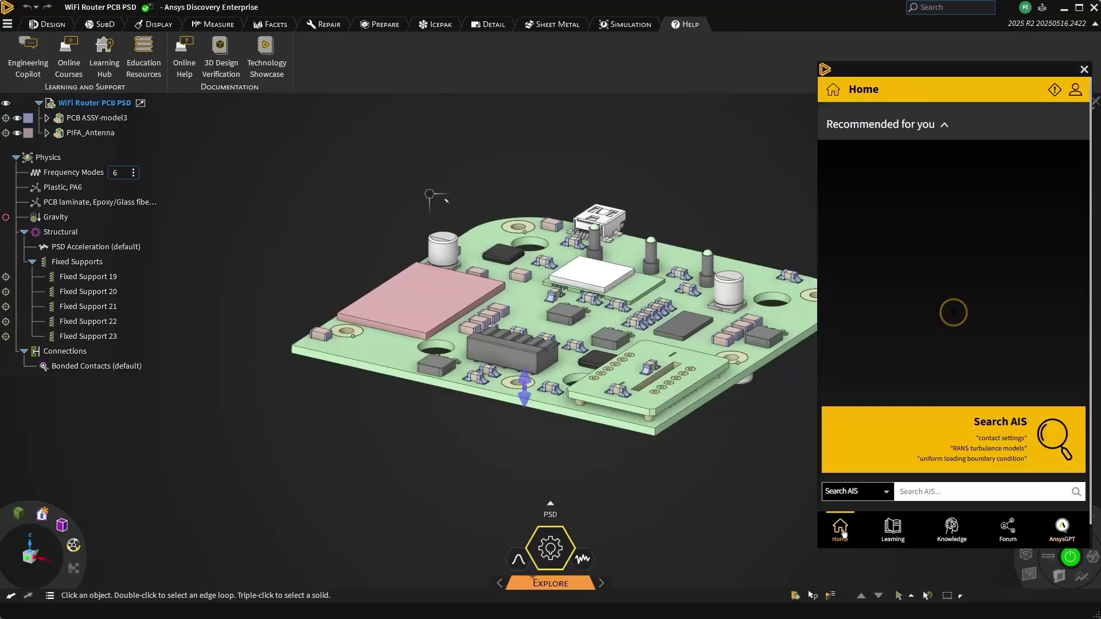
left_click(927, 492)
type("define a random vibration simulation")
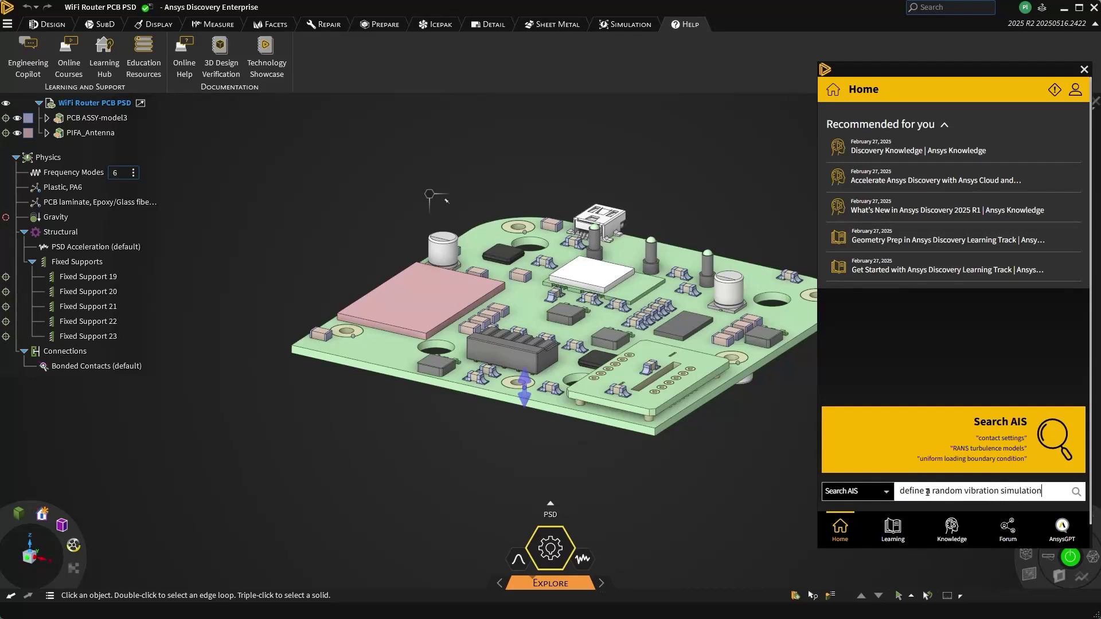
key("Return")
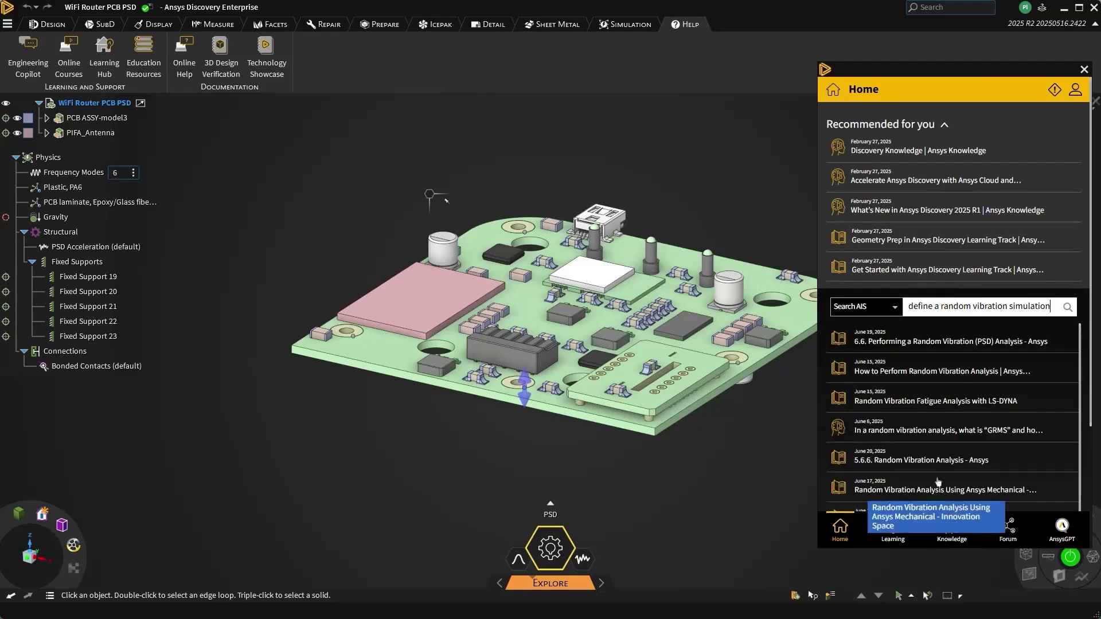
left_click(939, 342)
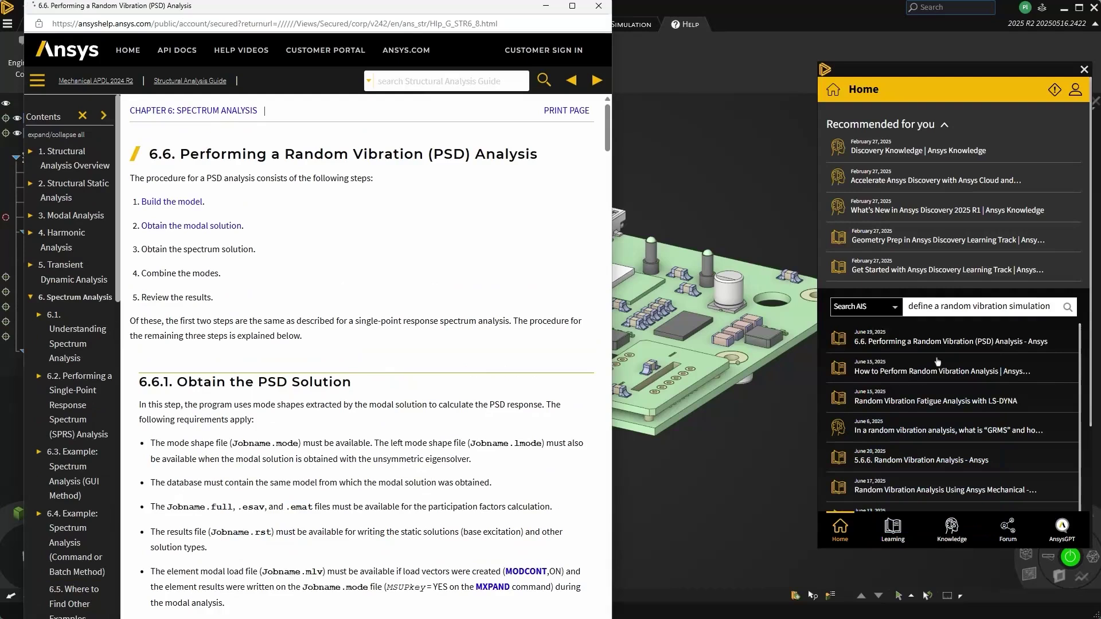
left_click(599, 6)
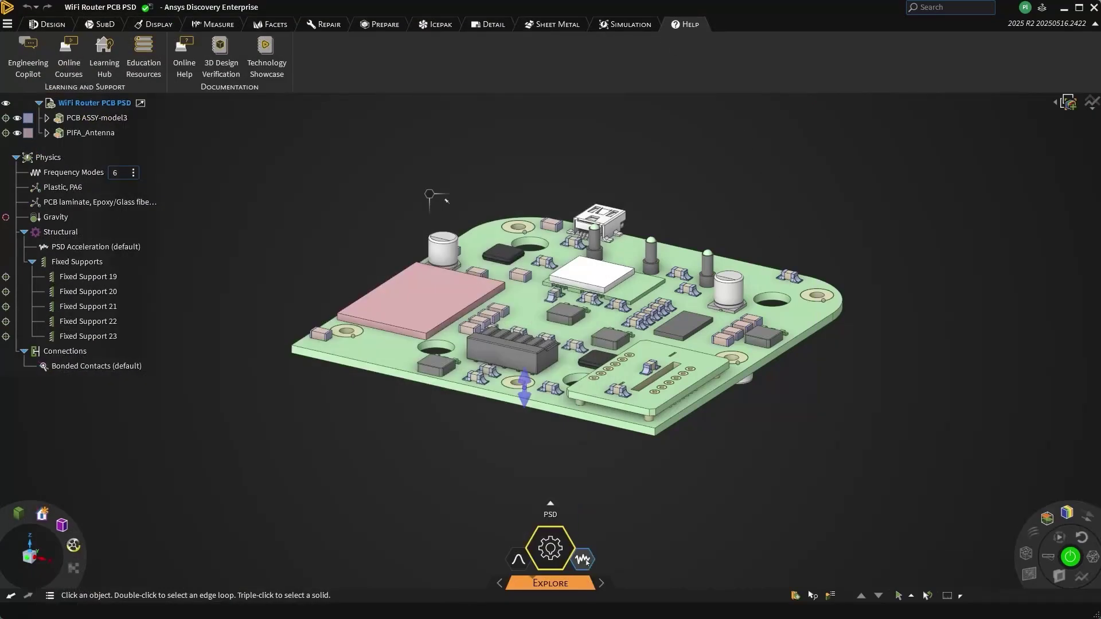
Step: Review the simulation types and the PSD Acceleration response table against frequency
left_click(584, 560)
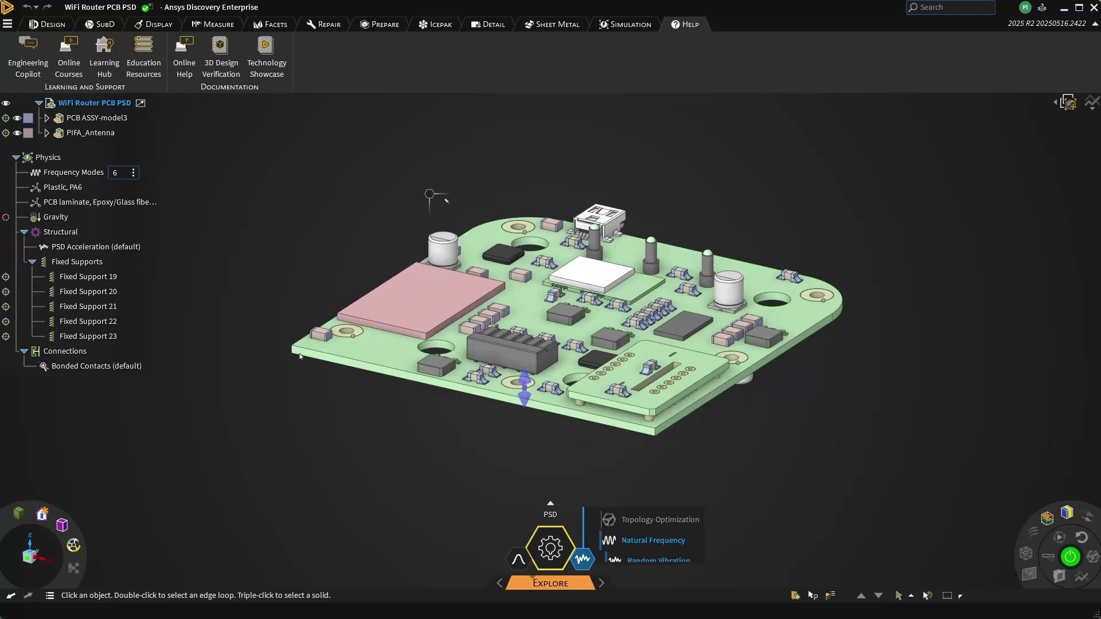
left_click(90, 248)
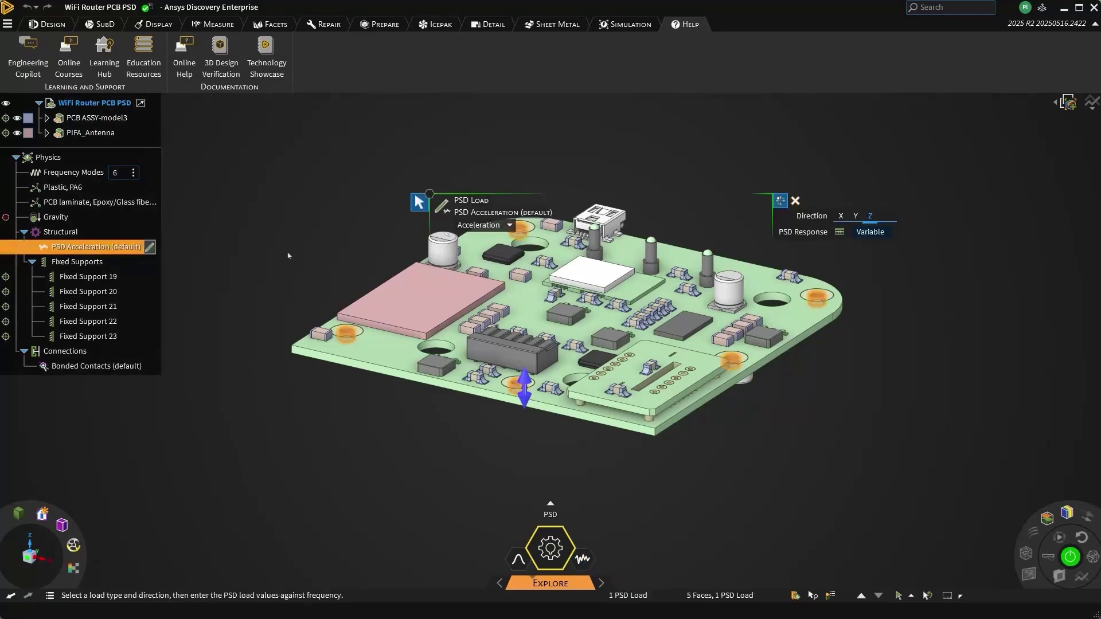
left_click(839, 233)
key("Escape")
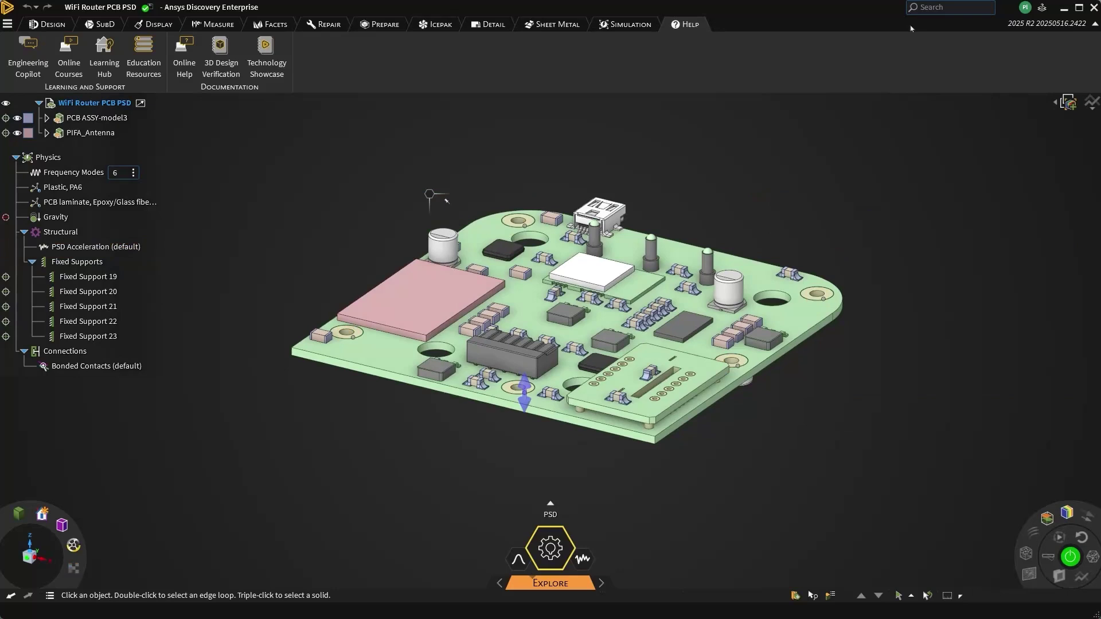
Step: Solve the PSD random vibration study via the command search box
left_click(924, 8)
type("sp")
type("e")
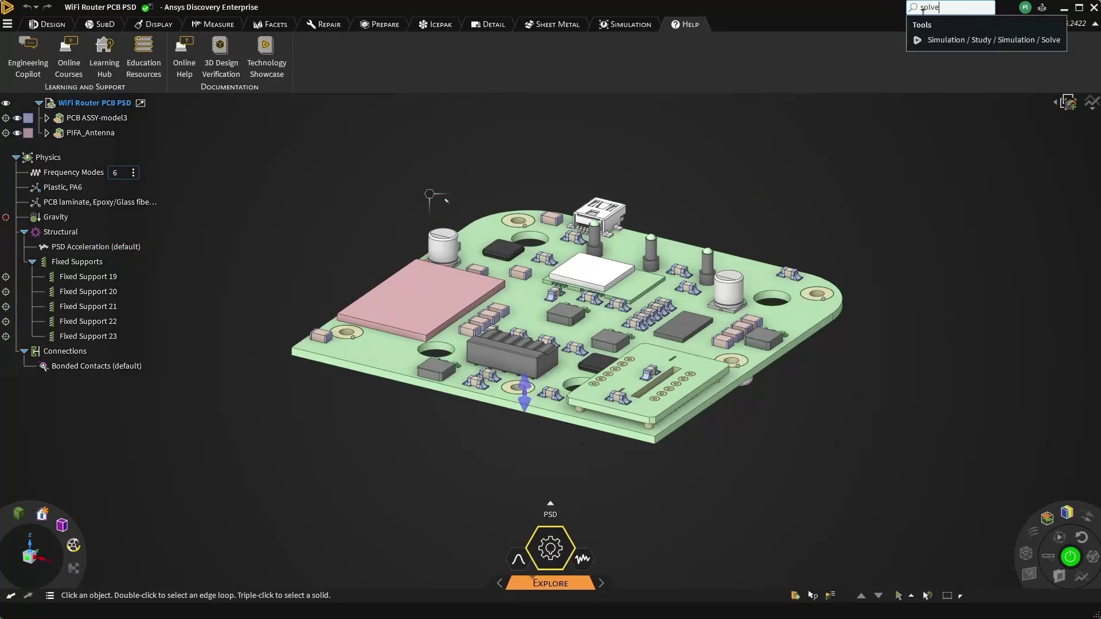
left_click(975, 39)
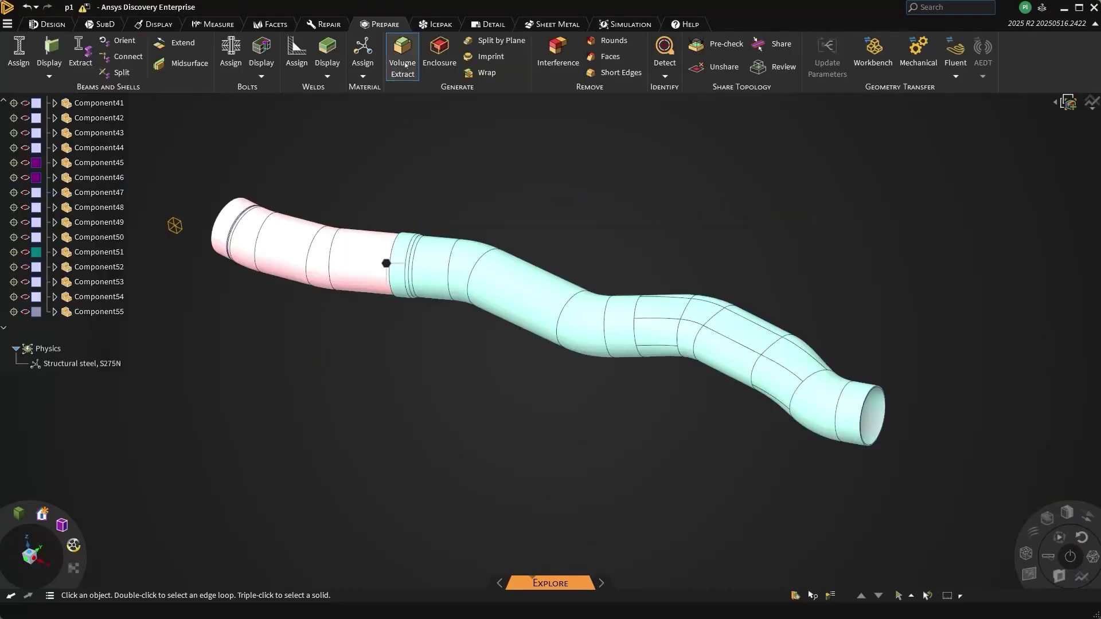
Step: Start a Volume Extract on the pipe, select its far end face and preview the inside faces
left_click(400, 74)
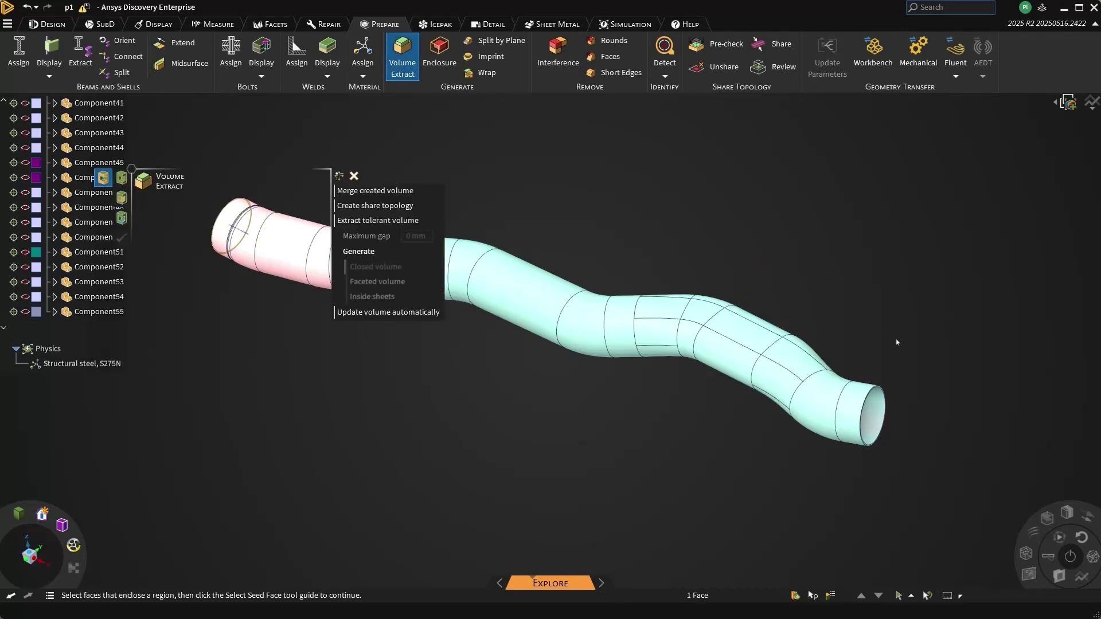
left_click(878, 390, "ctrl")
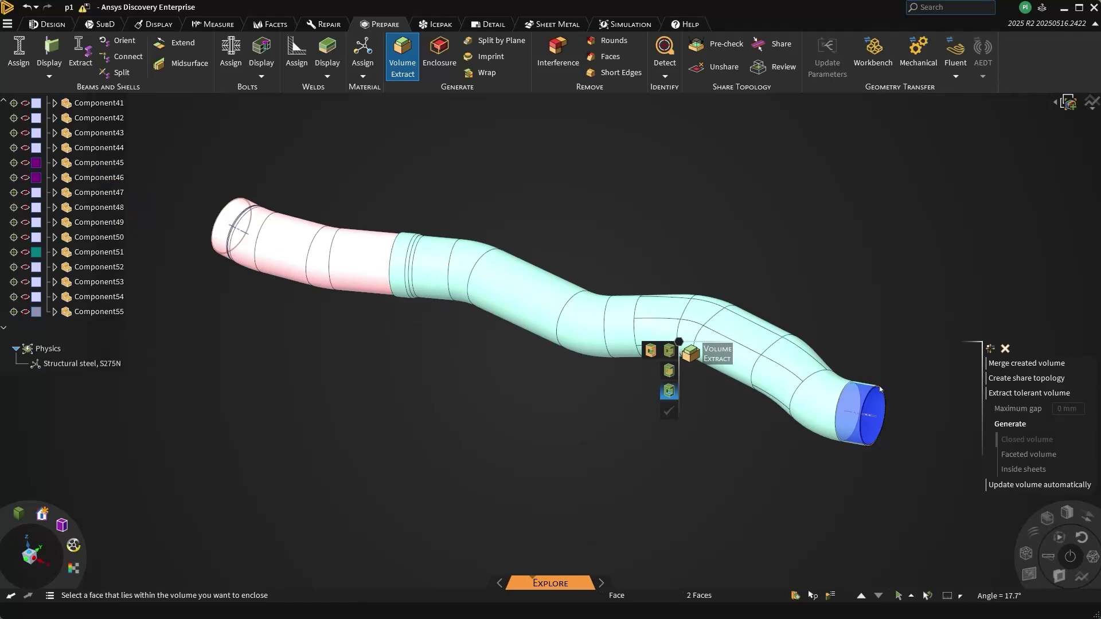
left_click(1011, 364)
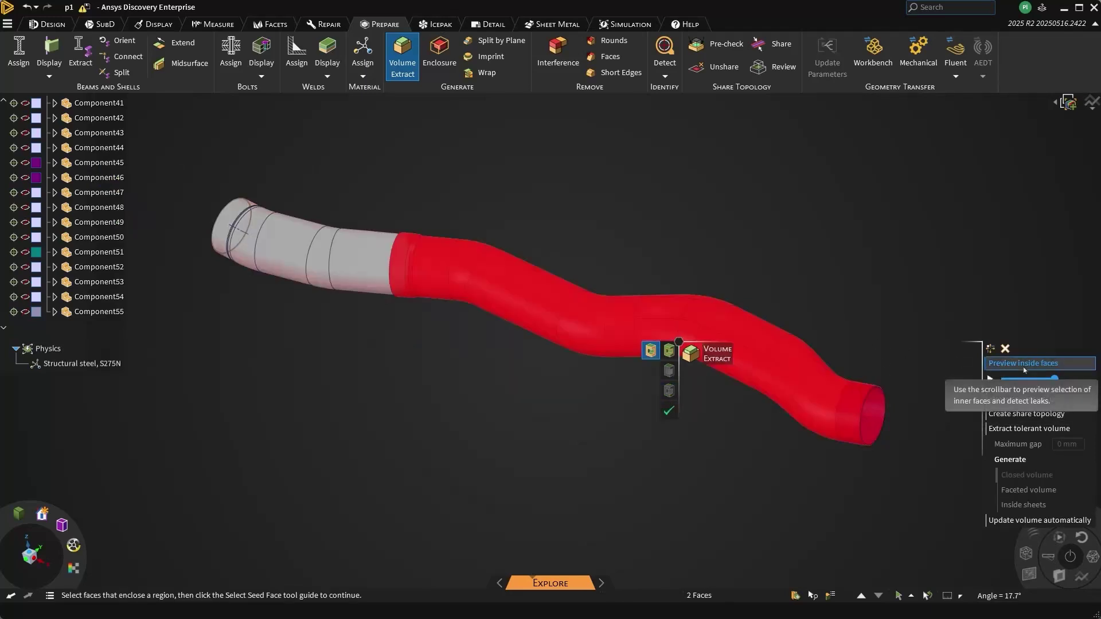
left_click(1015, 364)
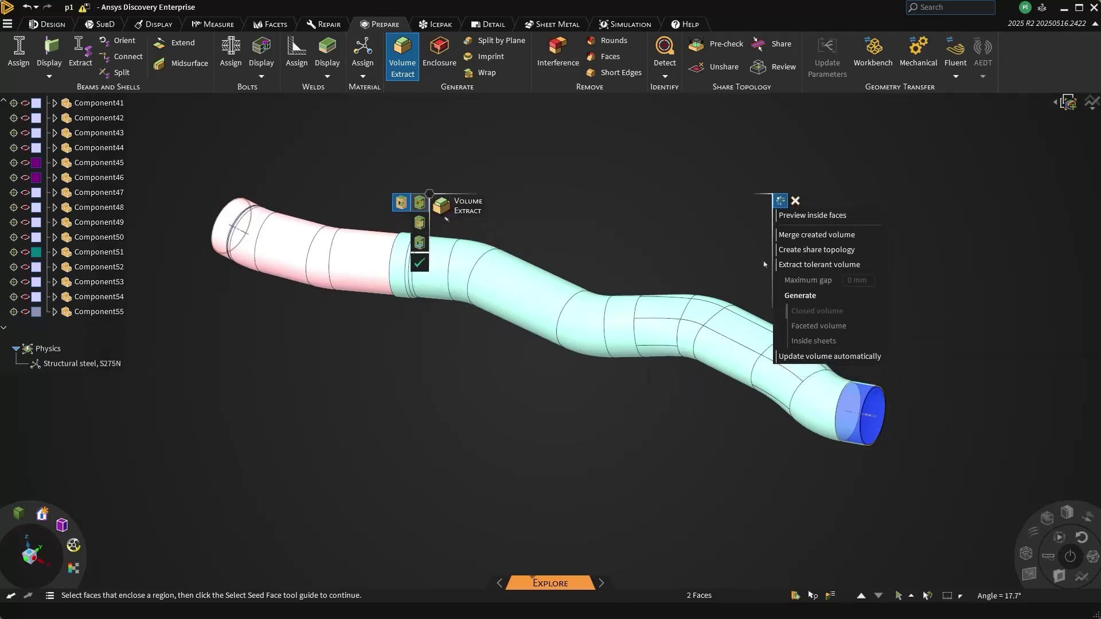
Step: Enable Extract tolerant volume with a 2.789 mm gap and create the pipe's enclosed volume
left_click(803, 268)
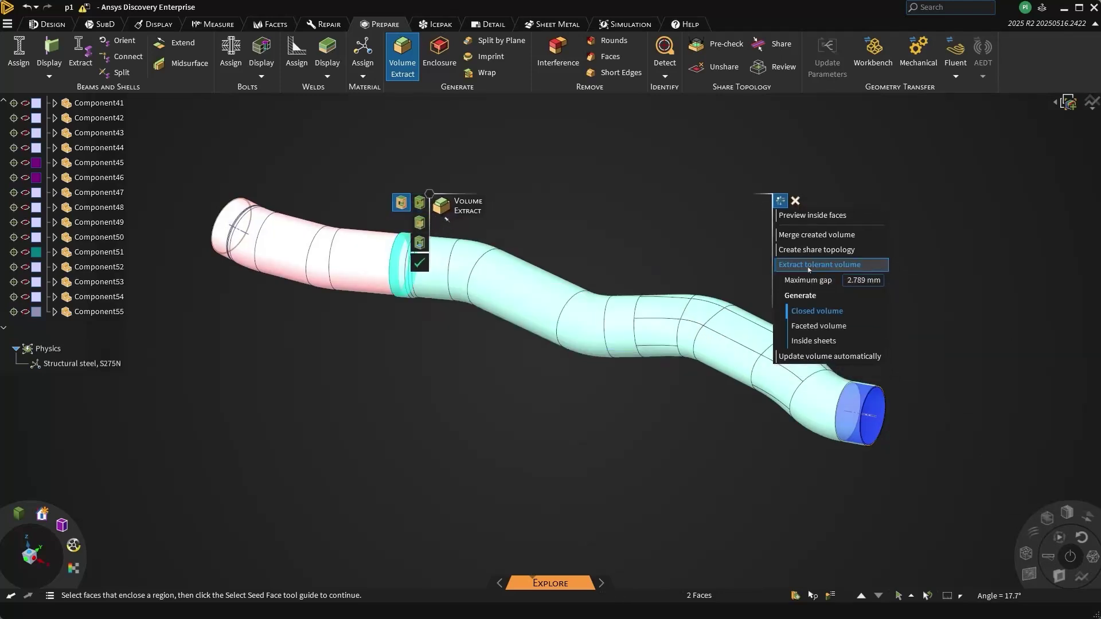
scroll(442, 277, "up", 1)
scroll(442, 277, "up", 2)
scroll(442, 278, "up", 3)
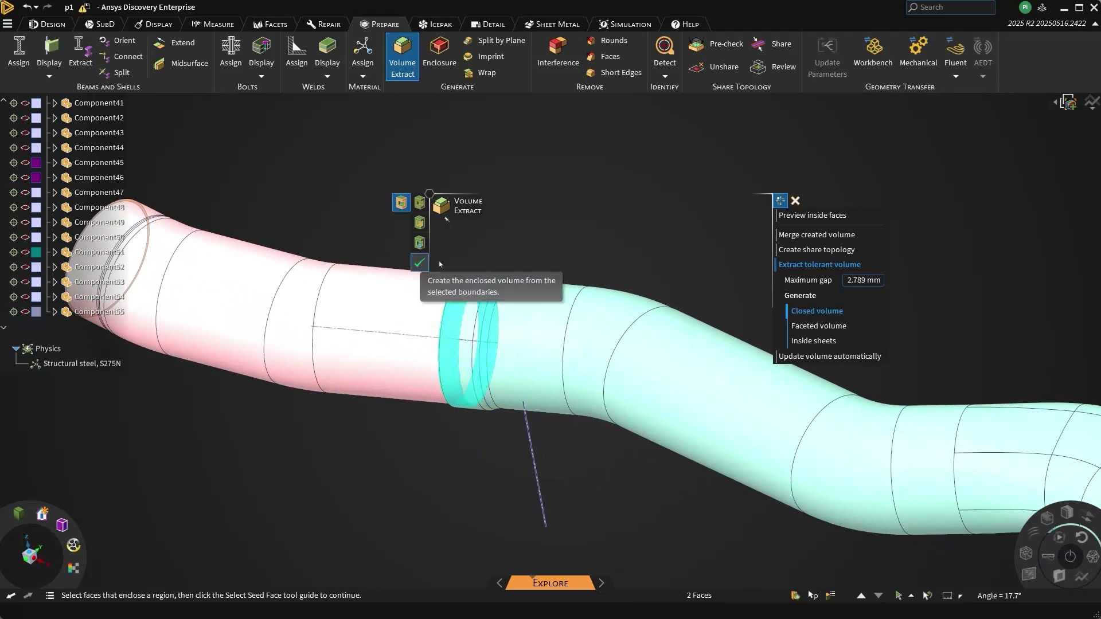
left_click(803, 214)
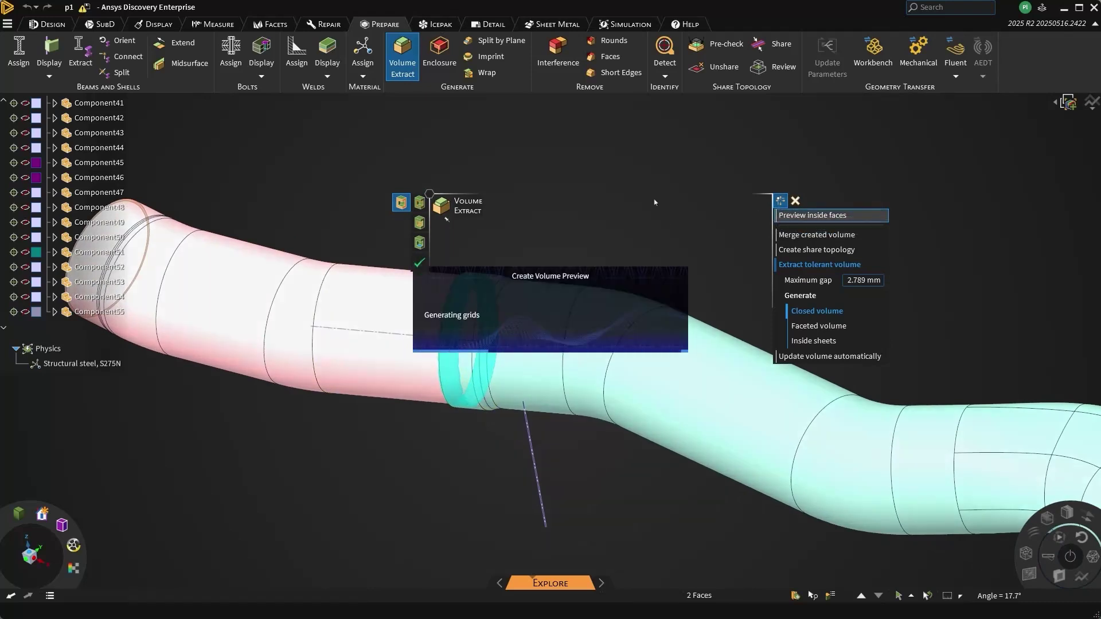
scroll(511, 149, "down", 3)
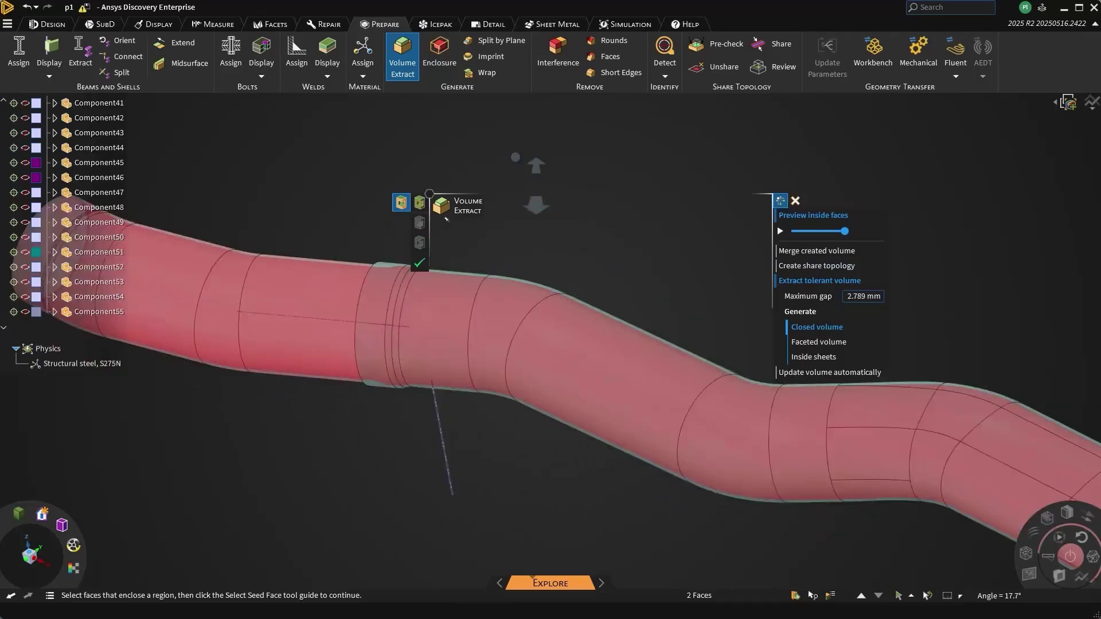
scroll(510, 149, "down", 3)
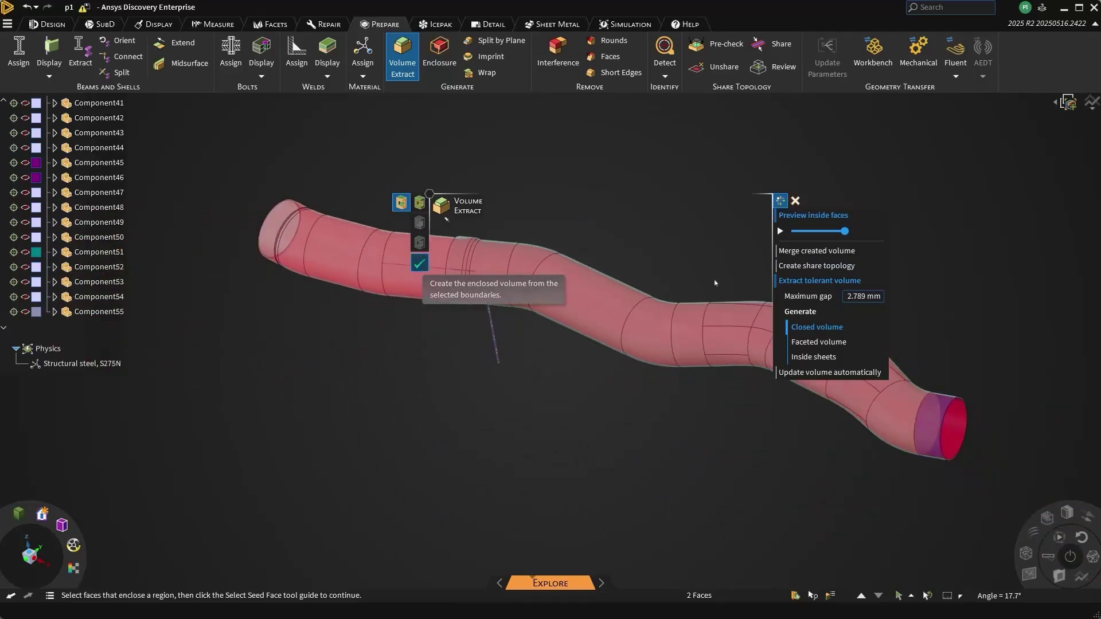
left_click(419, 264)
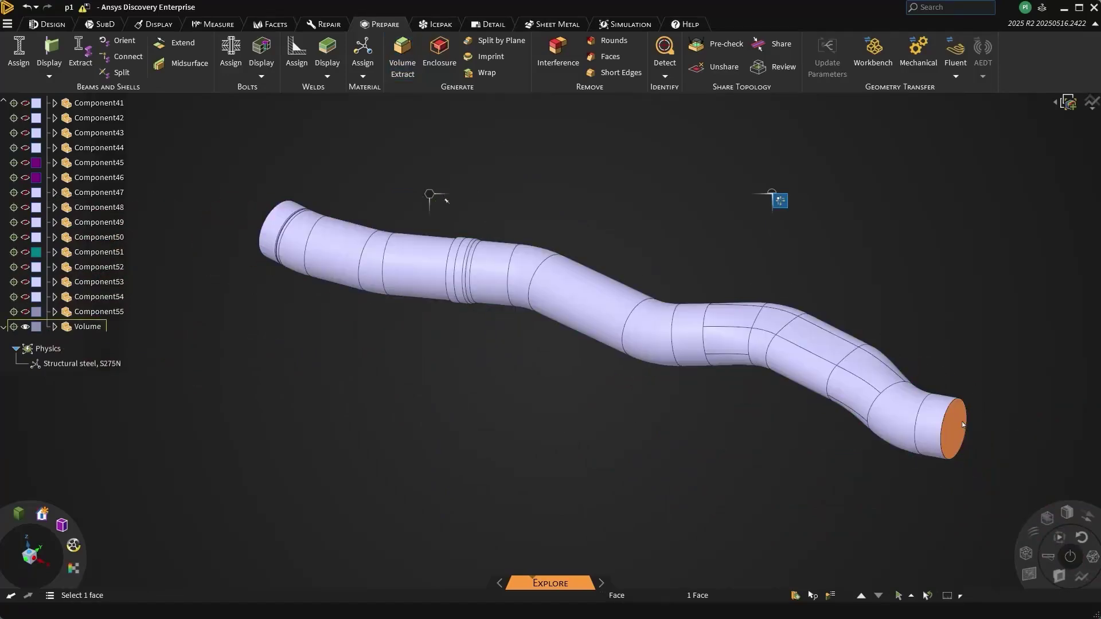
mouse_move(590, 386)
middle_mouse_down()
mouse_move(561, 328)
mouse_move(510, 455)
middle_mouse_up()
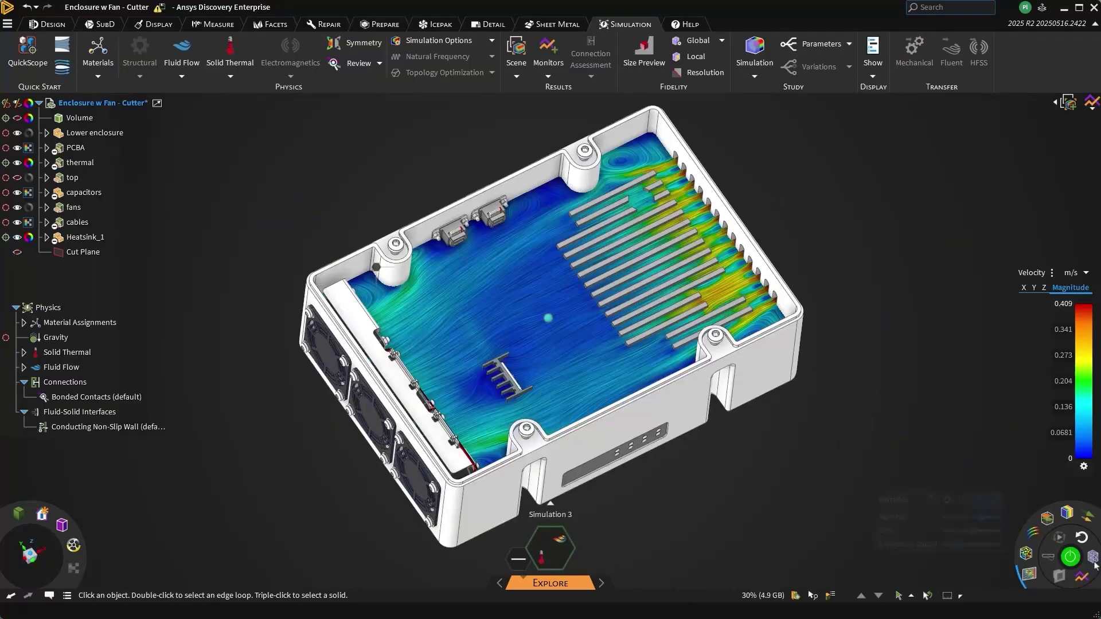
Step: Show the enclosure mesh on a cut plane and shift the section to expose the heatsink bases and holes
left_click(1045, 580)
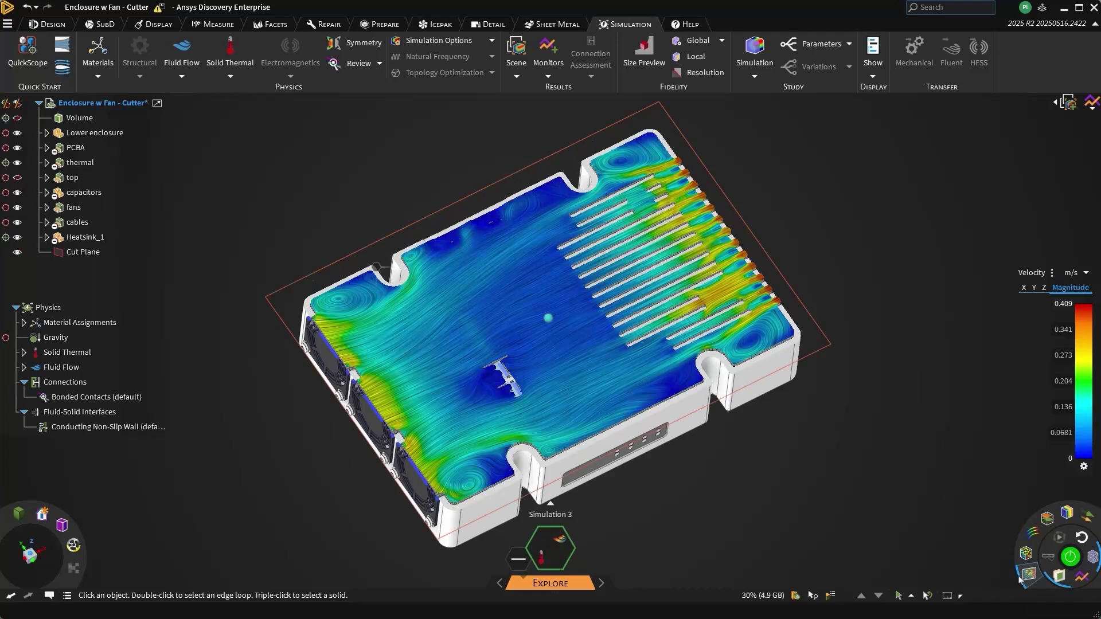
left_click(1028, 576)
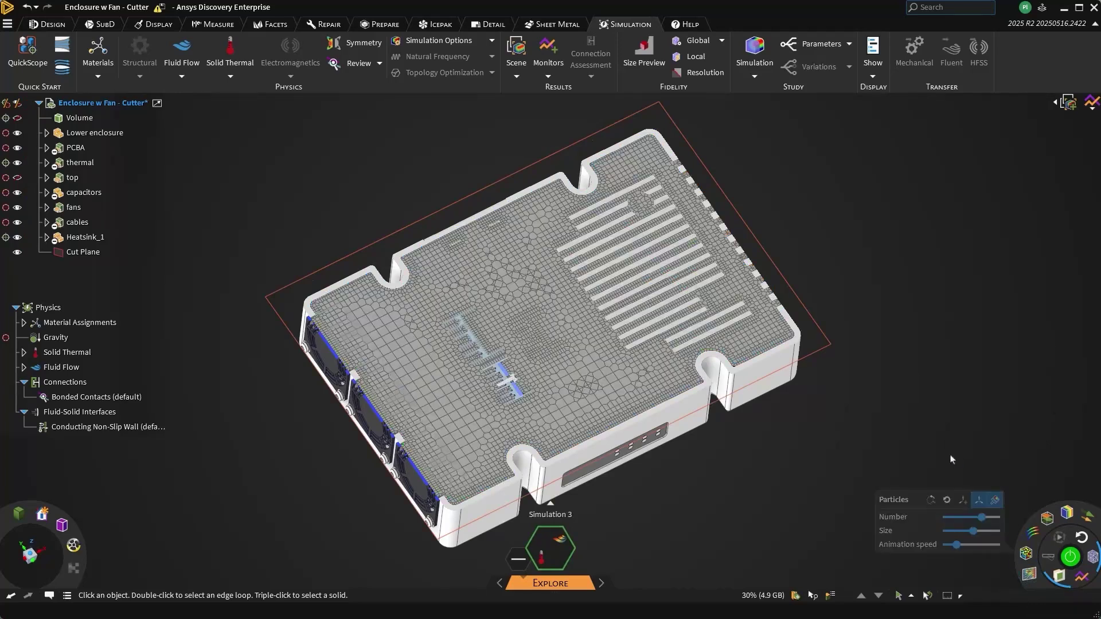
scroll(655, 302, "up", 2)
scroll(656, 303, "up", 3)
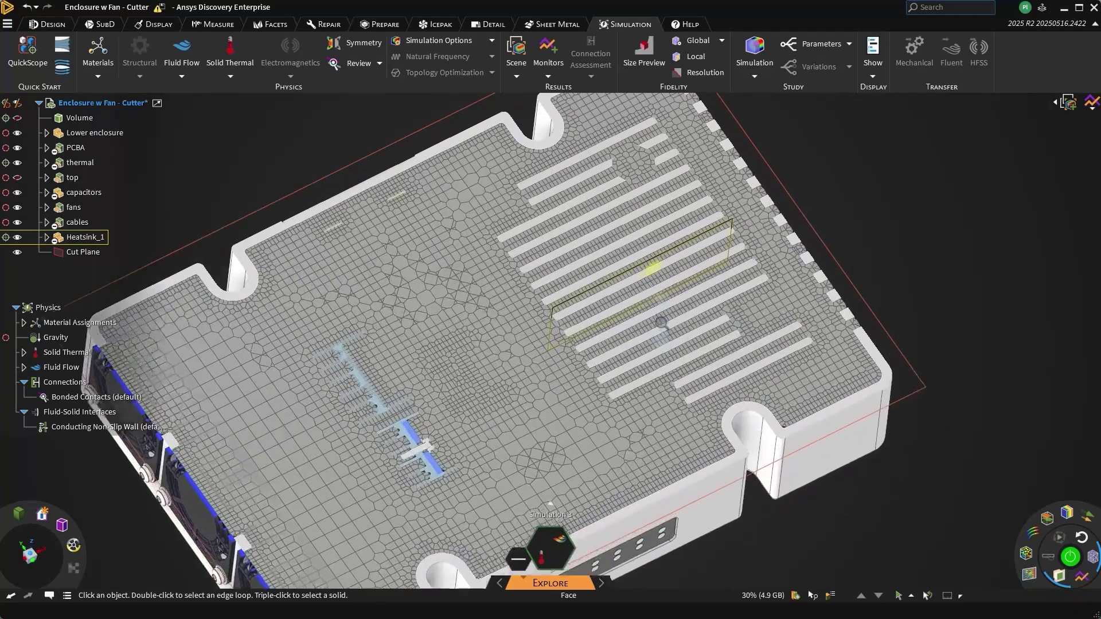
left_click(899, 325)
left_click_drag(897, 326, 902, 348)
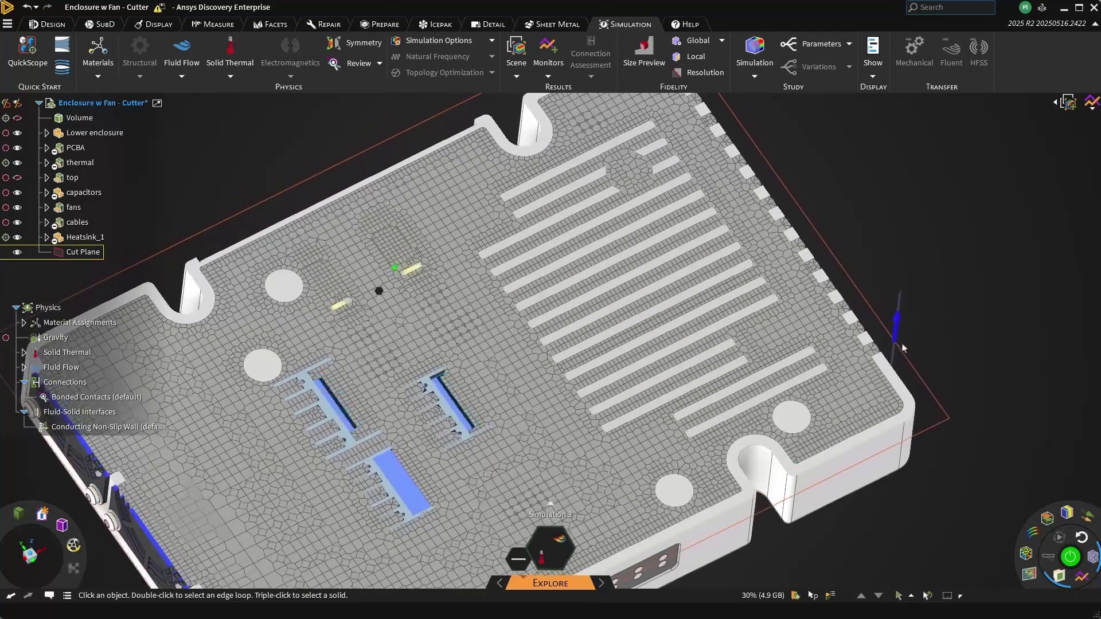
Step: Create an Enclosure body around Heatsink_1
left_click(378, 24)
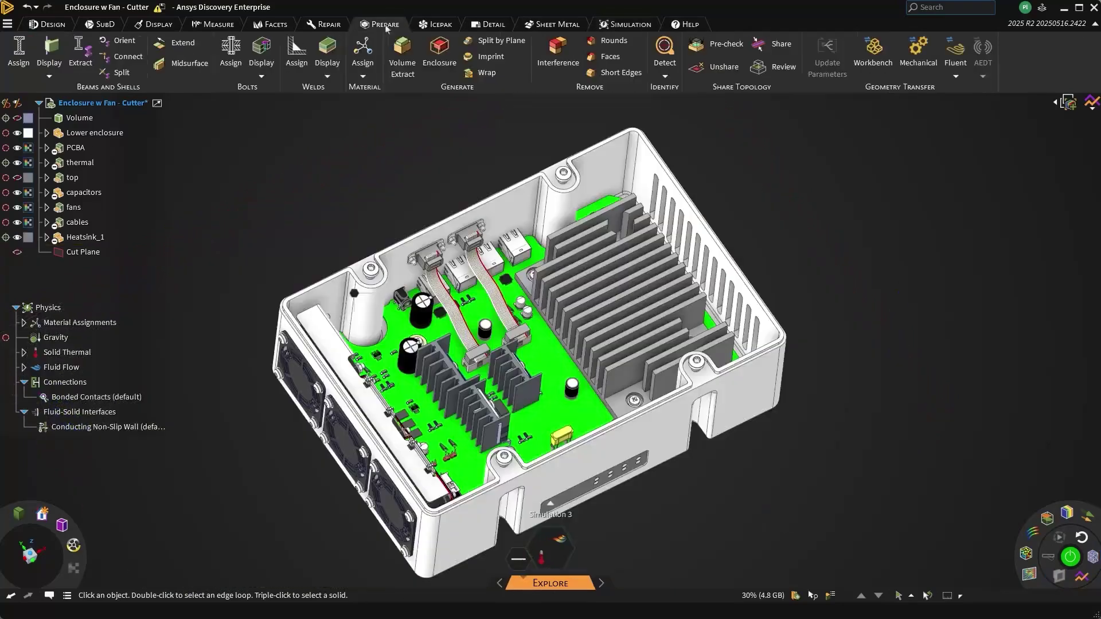
left_click(439, 54)
left_click(590, 240)
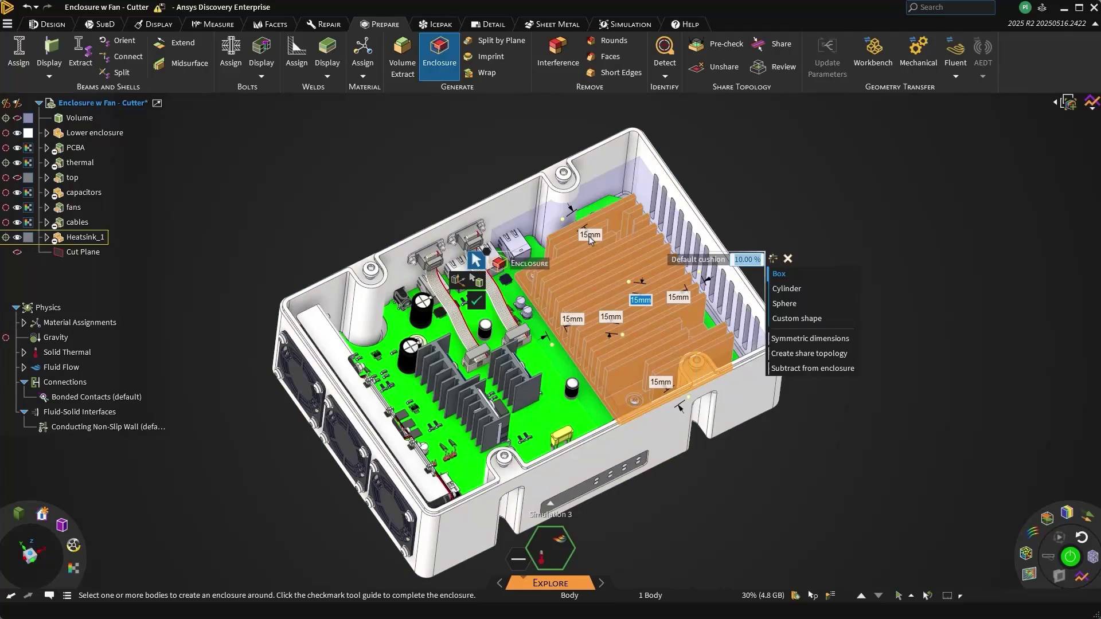
key("Return")
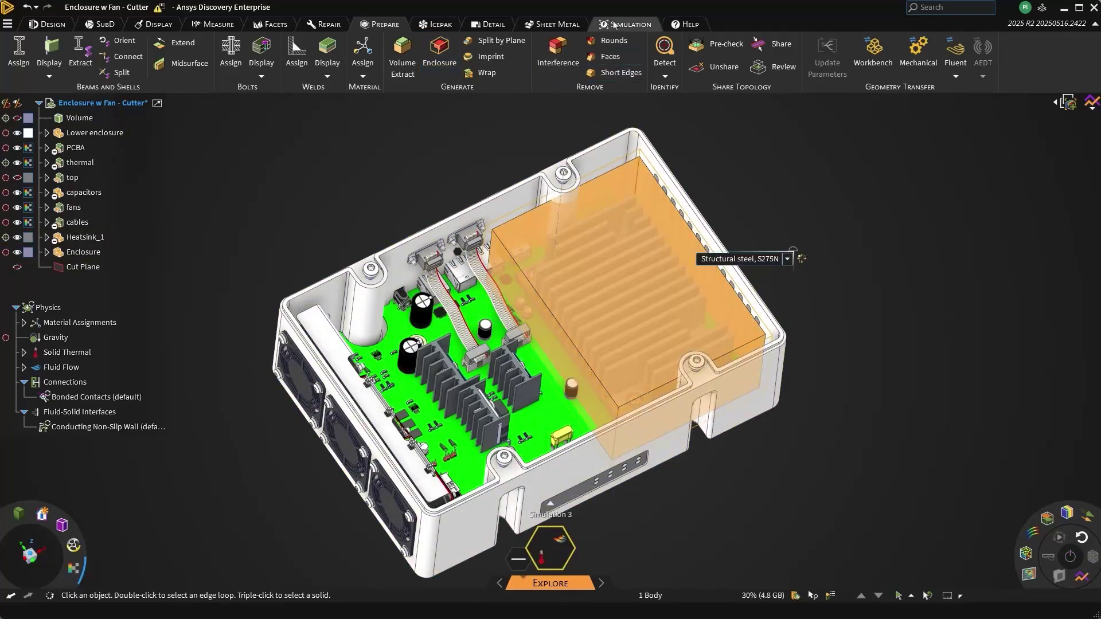
Step: Apply a 1 mm local mesh fidelity to the Enclosure
left_click(627, 24)
left_click(696, 56)
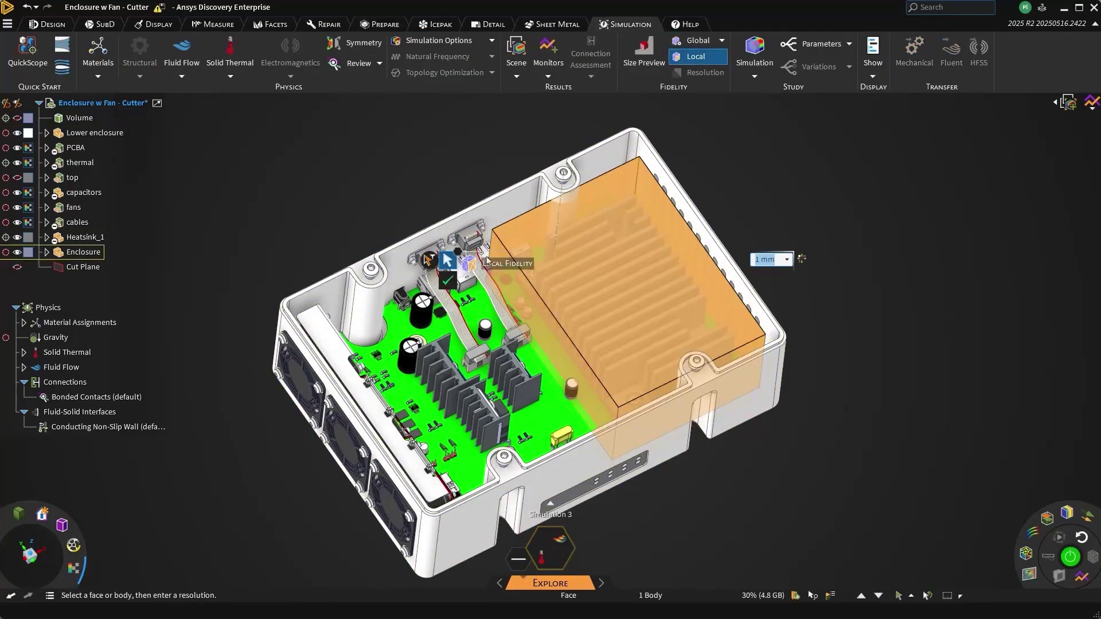
key("Return")
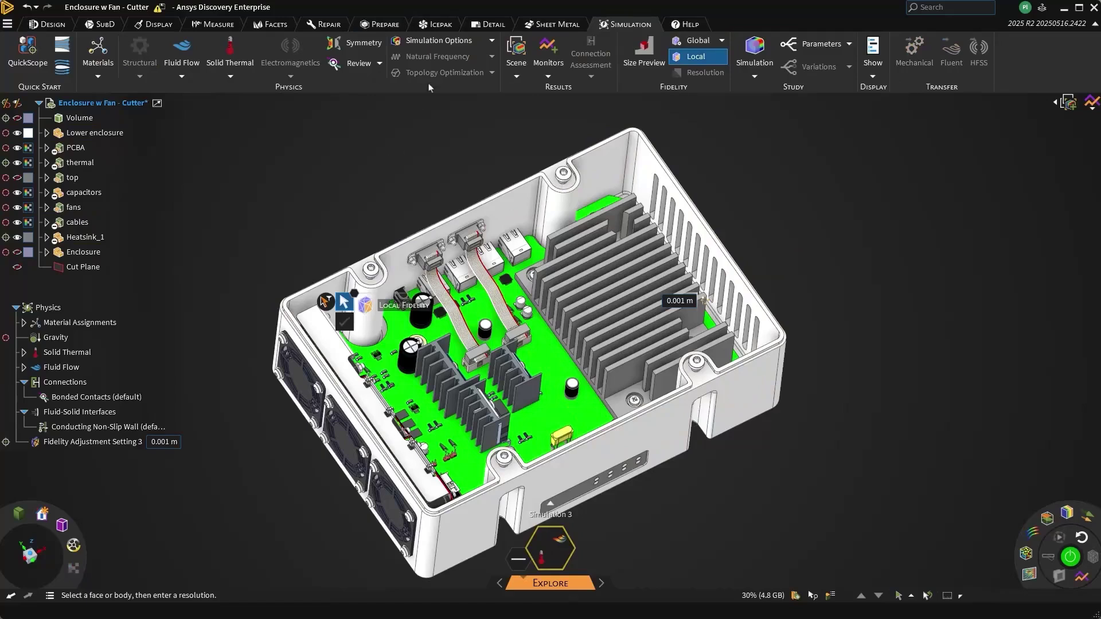
Step: Turn on Capture sharp edges in the additional fluid flow simulation options
left_click(439, 40)
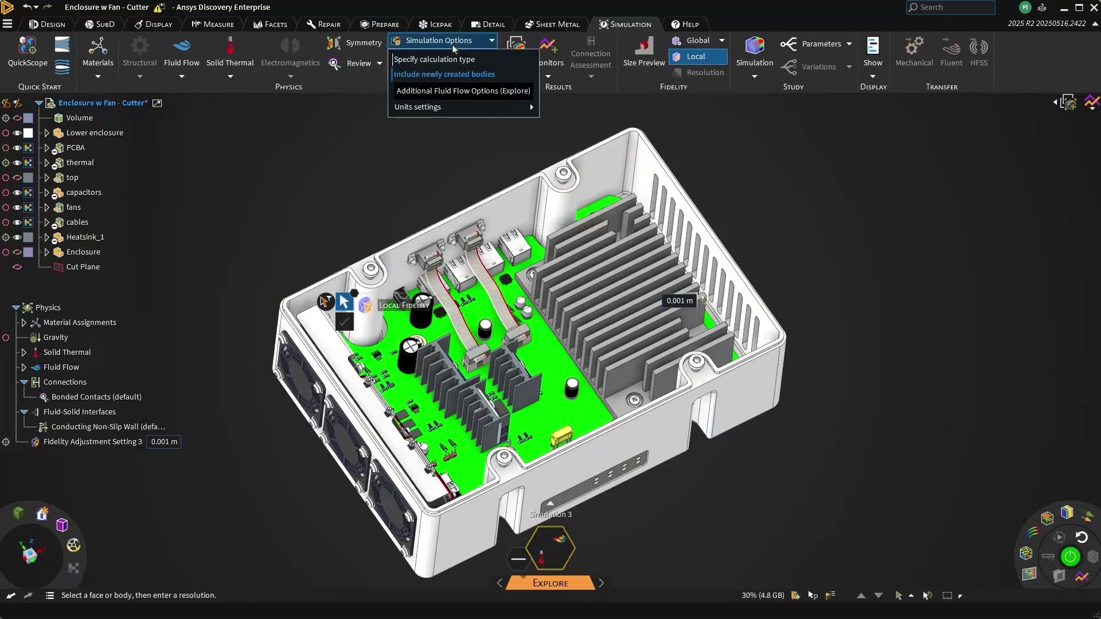
left_click(468, 93)
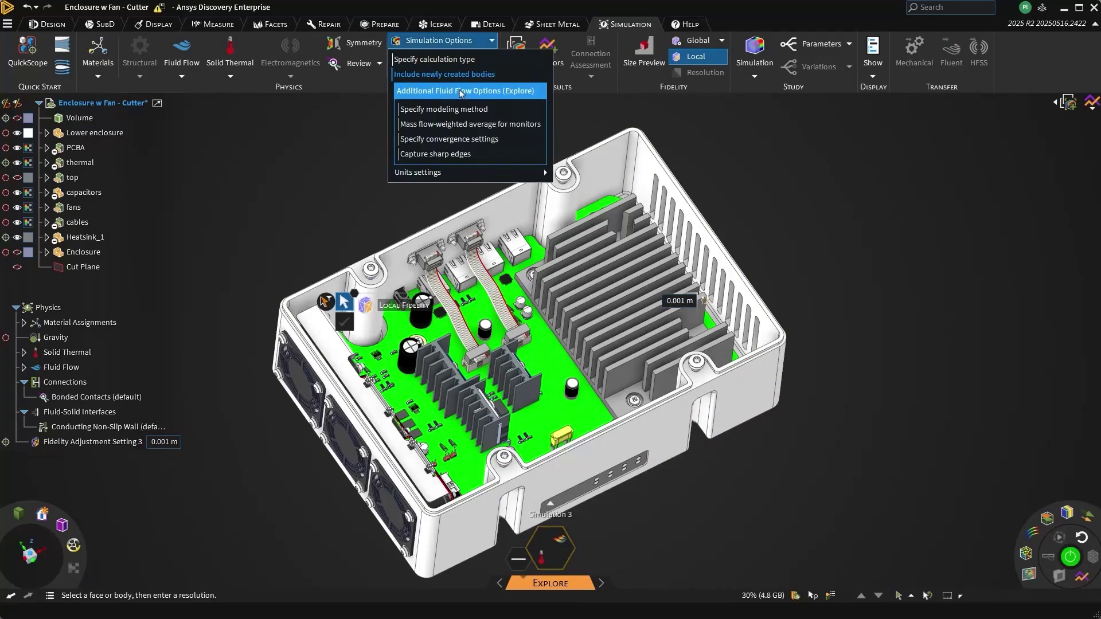
left_click(480, 160)
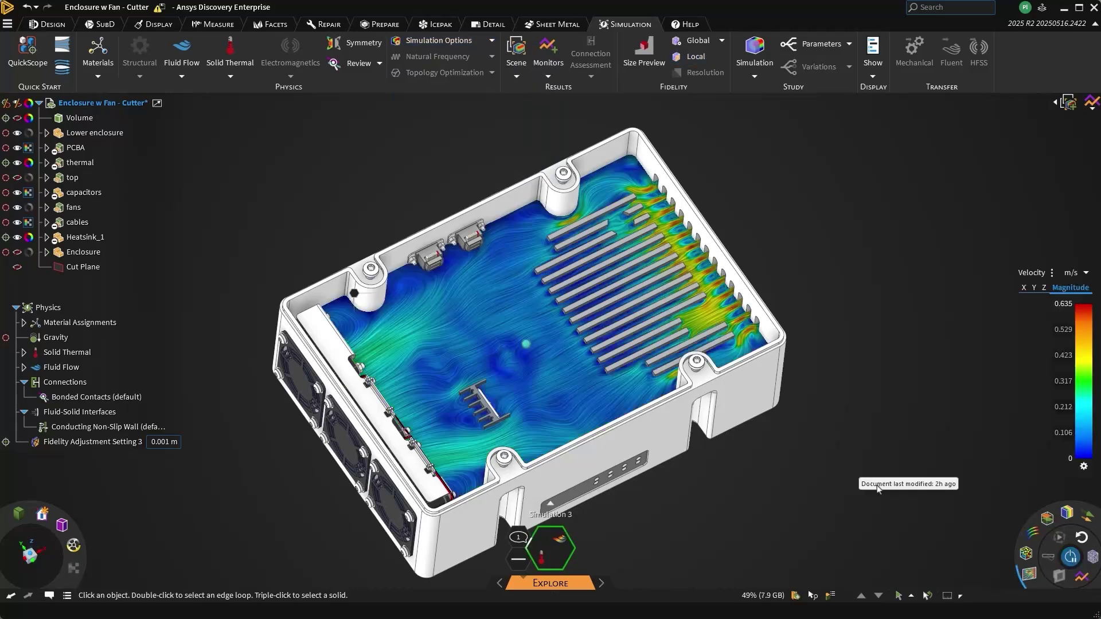
Step: Switch the enclosure to mesh display and zoom into a sharp edge
left_click(1028, 574)
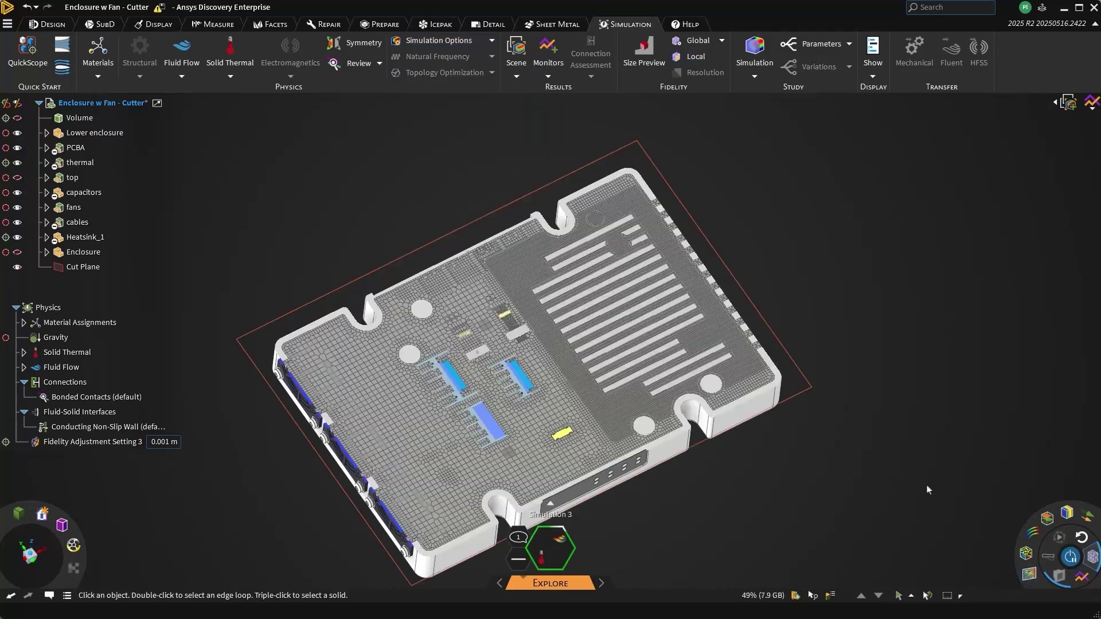
scroll(566, 343, "up", 1)
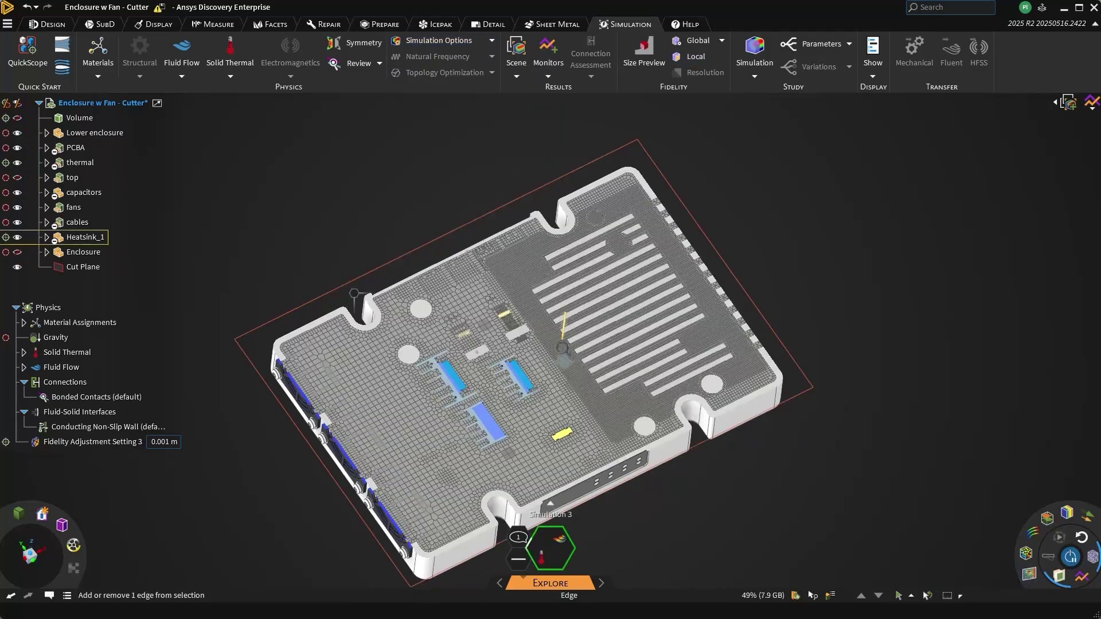
scroll(565, 343, "up", 1)
scroll(564, 341, "up", 2)
scroll(562, 335, "up", 2)
scroll(559, 338, "up", 1)
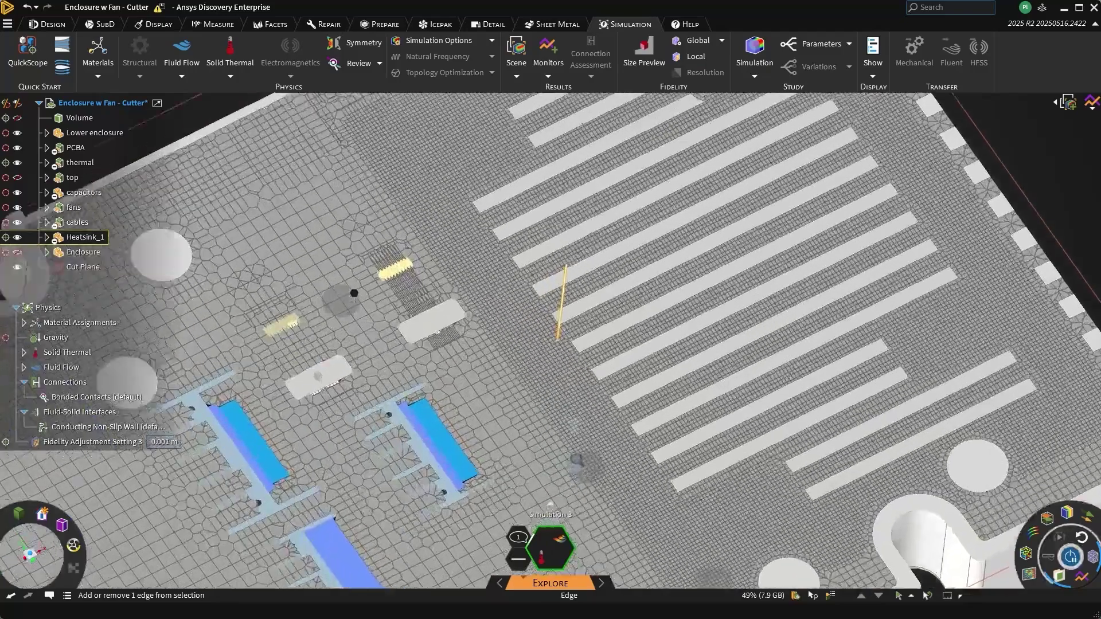
scroll(558, 340, "up", 2)
scroll(554, 341, "up", 2)
scroll(550, 342, "up", 2)
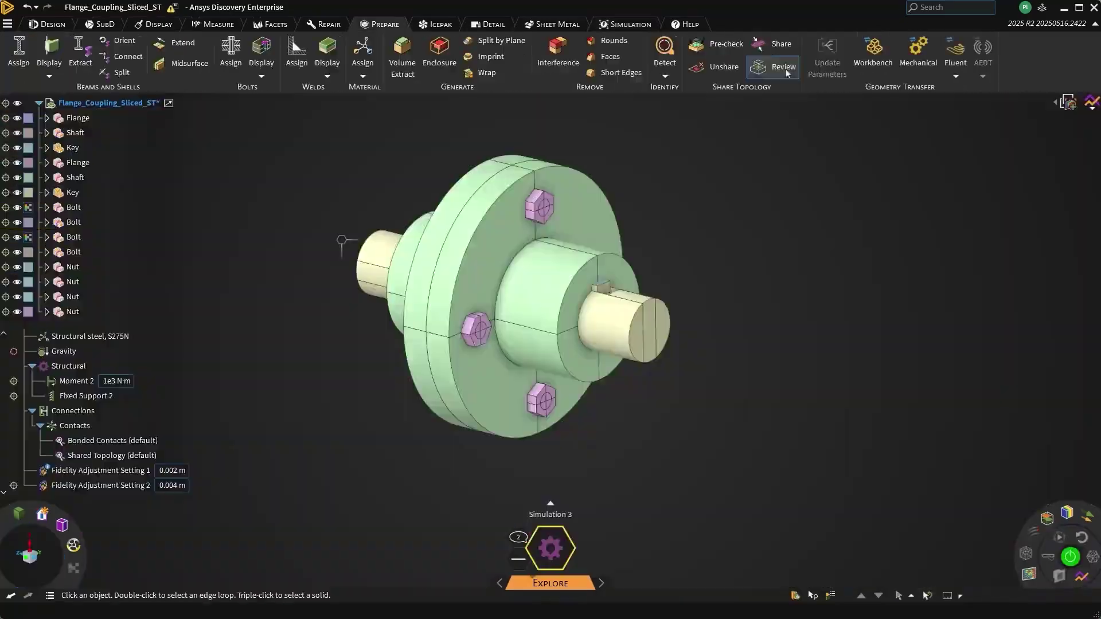
Step: Review the coupling's shared topology in axial view, then display its bonded and shared topology contacts
left_click(784, 67)
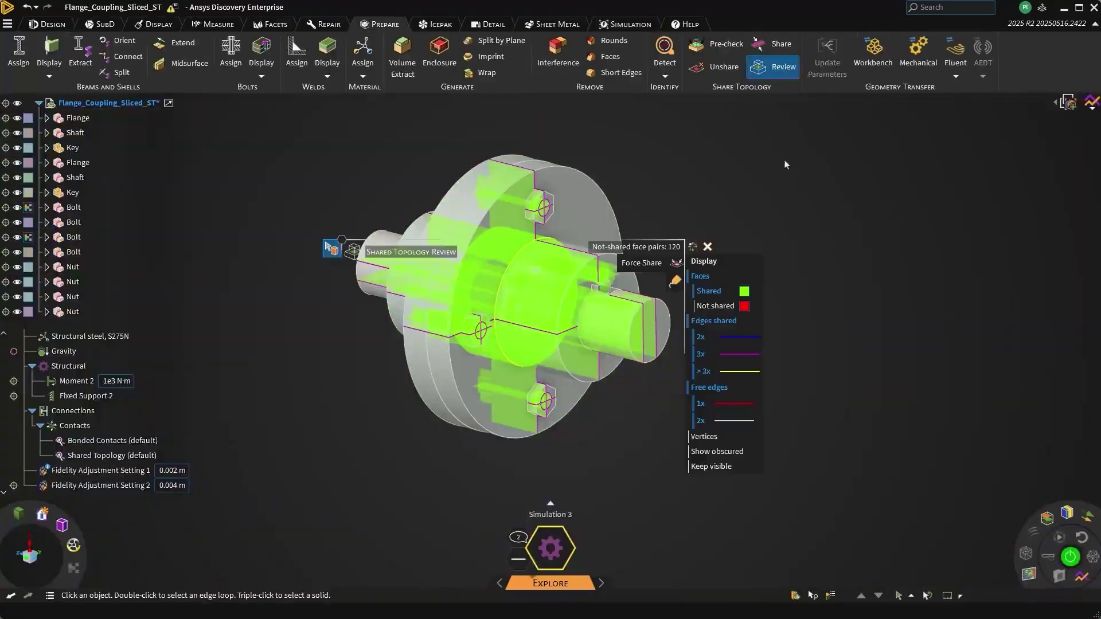
key("v")
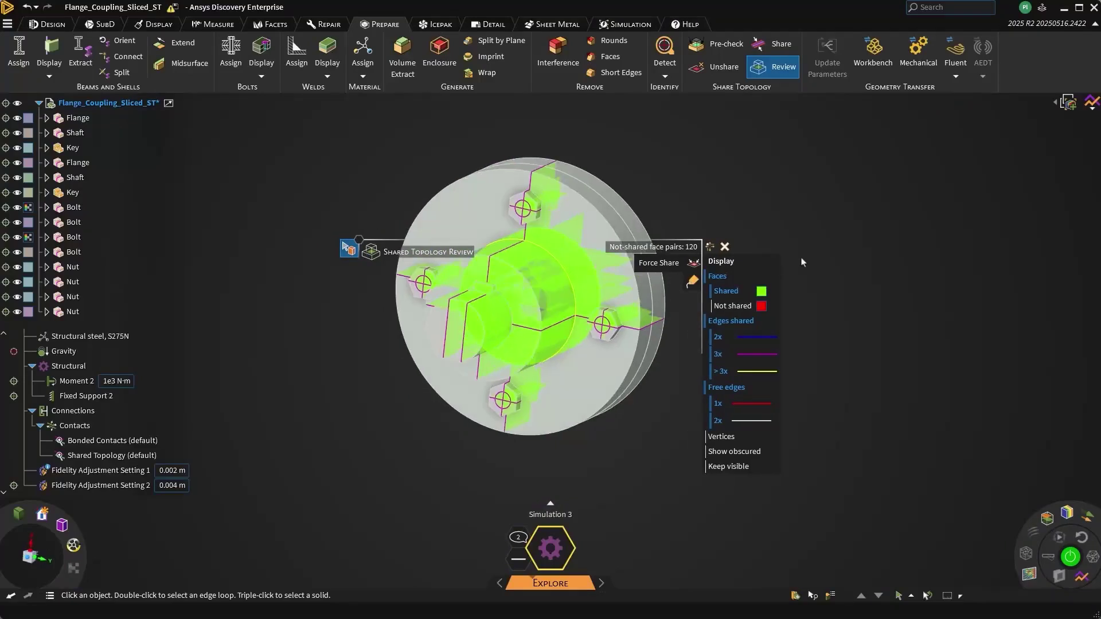
key("Escape")
left_click(97, 441)
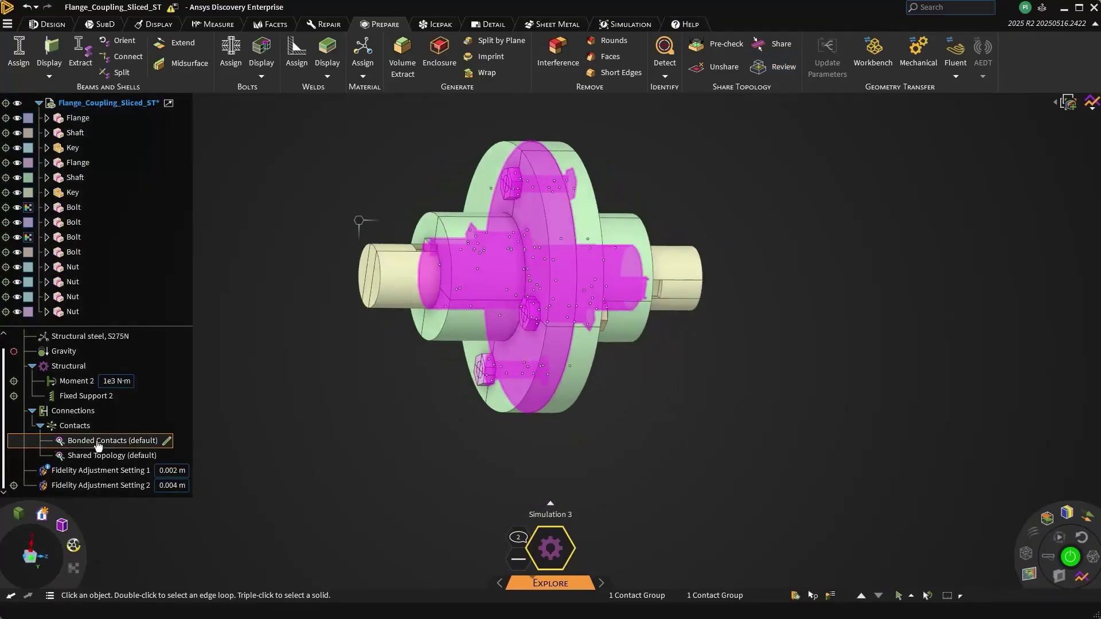
left_click(103, 457)
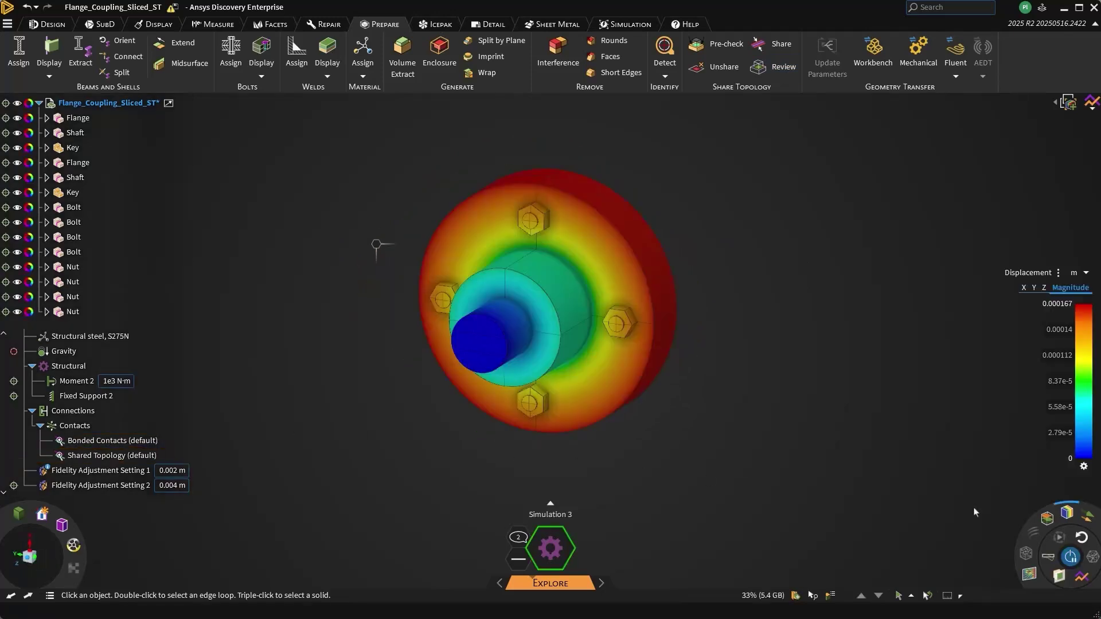
middle_click_drag(973, 495, 814, 488)
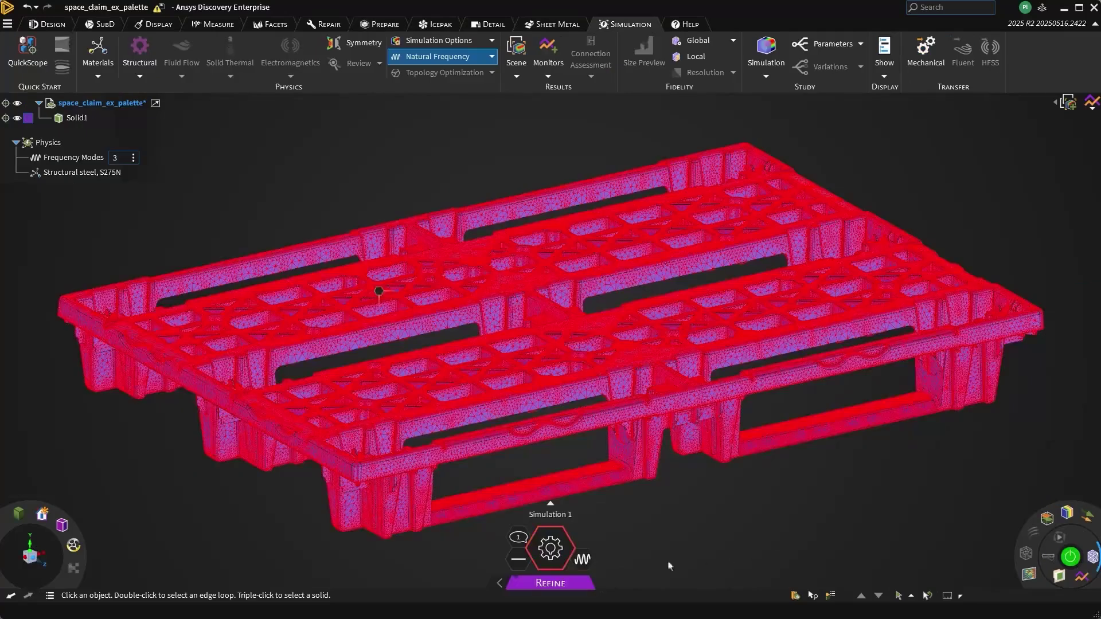
Step: Open the pallet's meshing error message and zoom to the two faces causing it
left_click(519, 538)
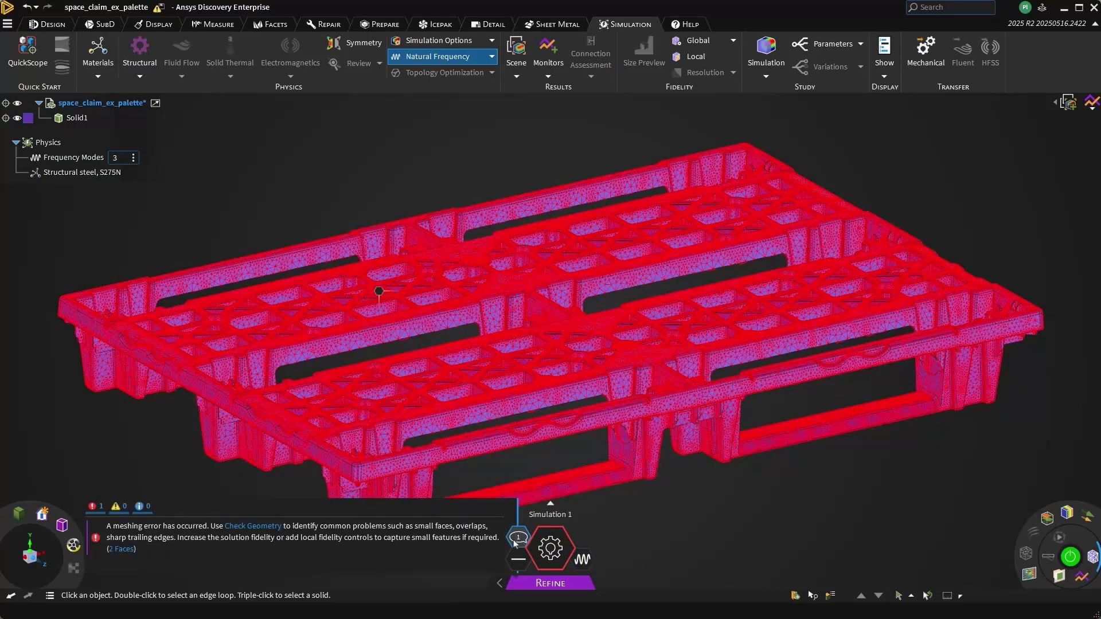
left_click(121, 550)
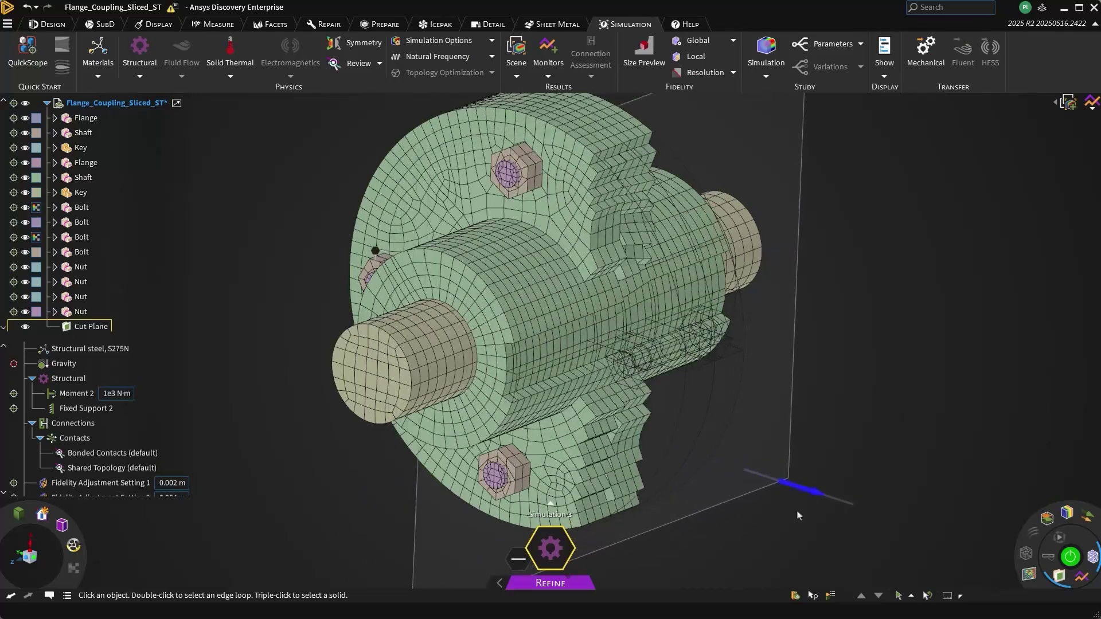
Step: Transfer the meshed flange coupling simulation to Ansys Mechanical
left_click(915, 67)
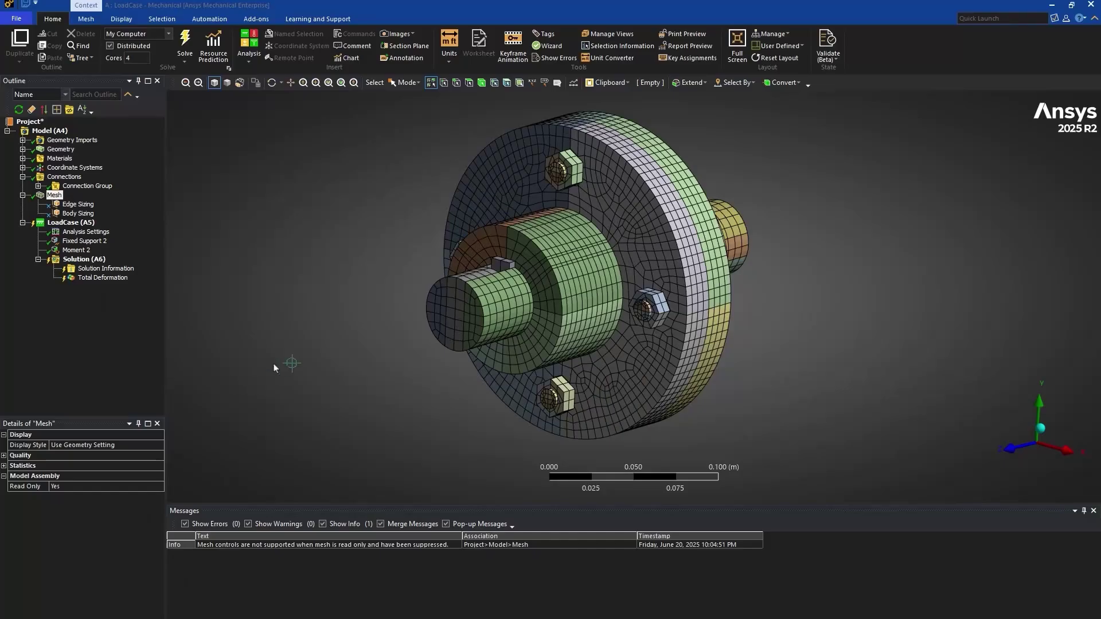
Step: Highlight the 48 edges scoped by the suppressed 2 mm Edge Sizing mesh control
left_click(75, 204)
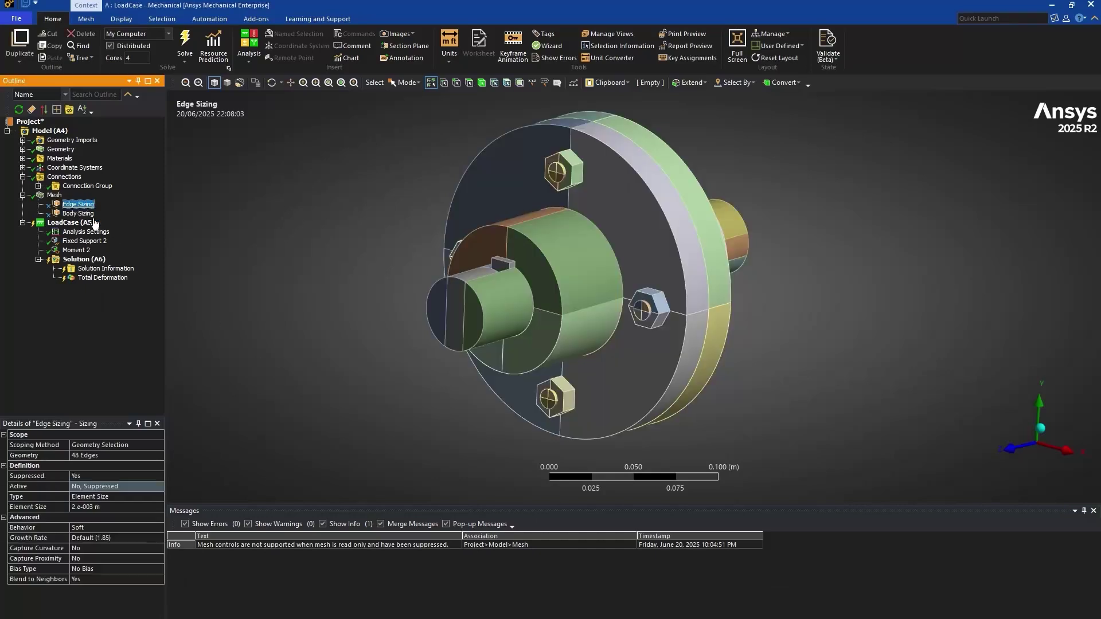
left_click(107, 457)
left_click(83, 316)
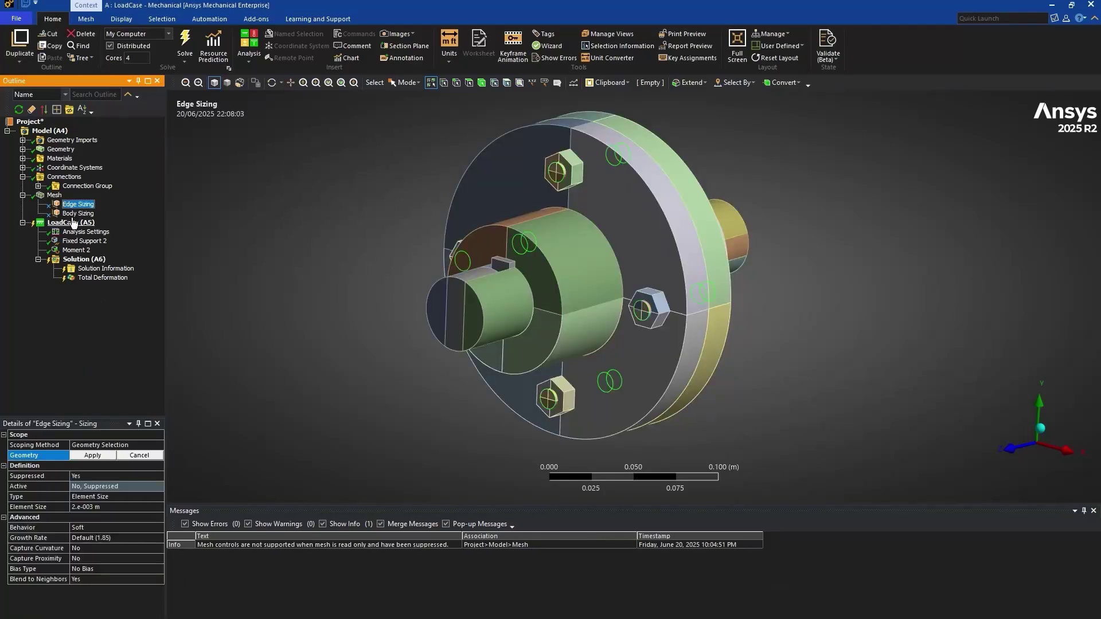